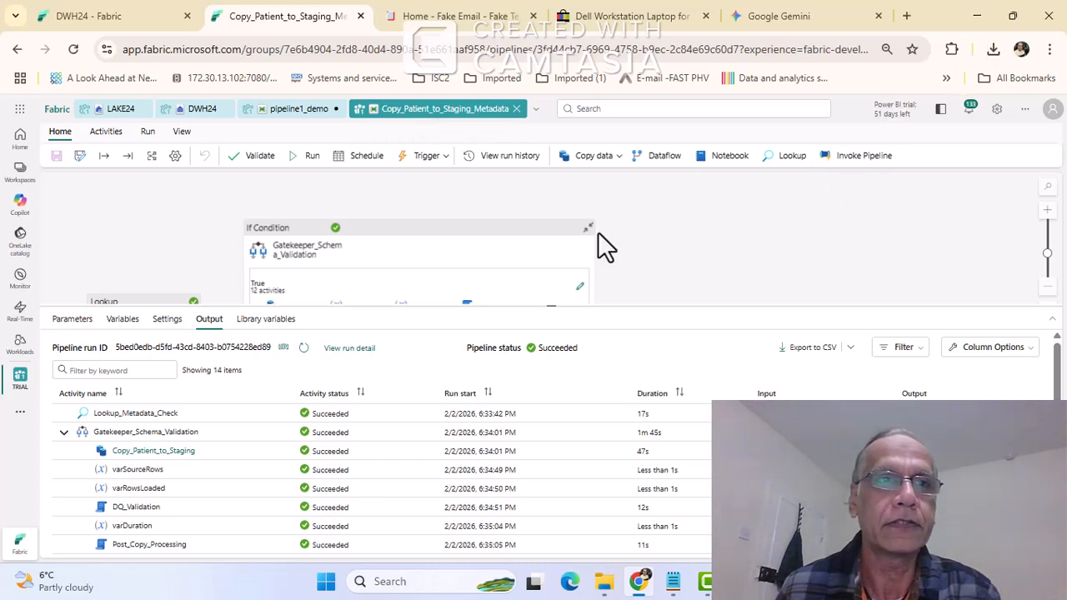
Step: Open the TRIAL workspace
left_click(23, 146)
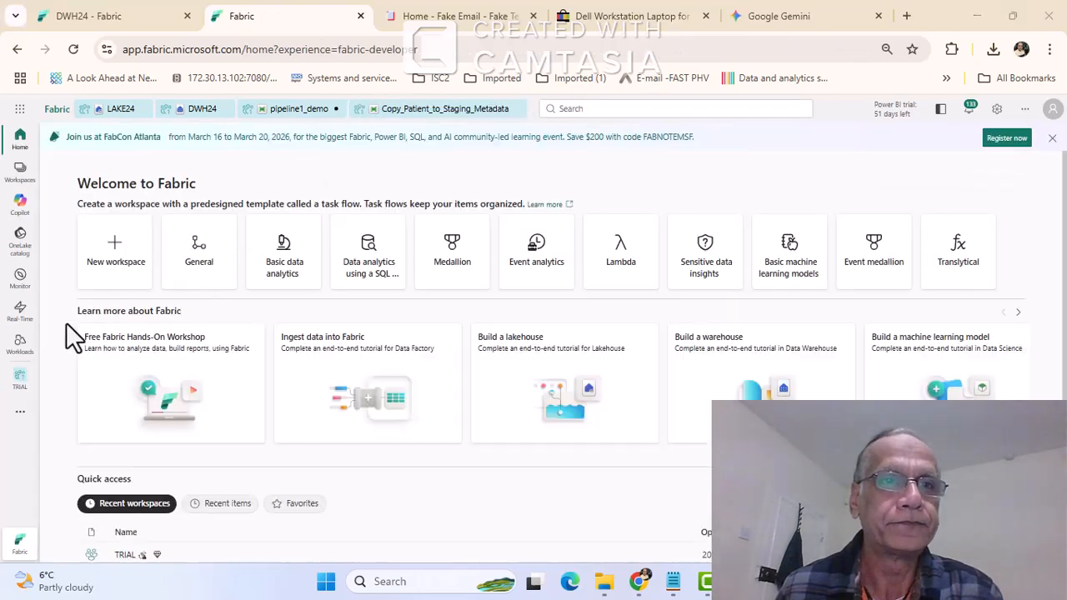
left_click(19, 379)
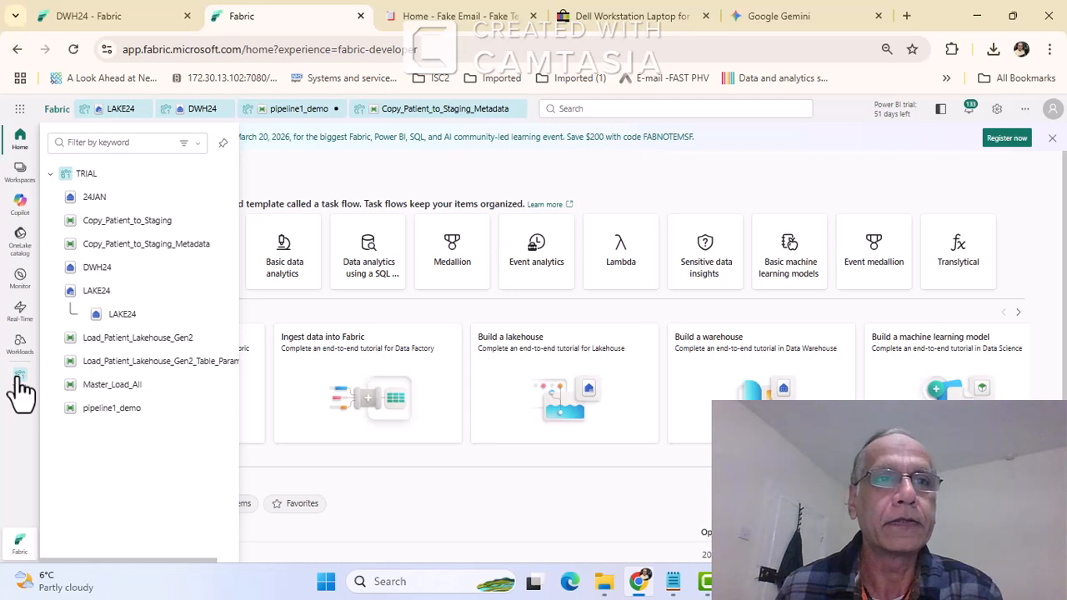
left_click(97, 178)
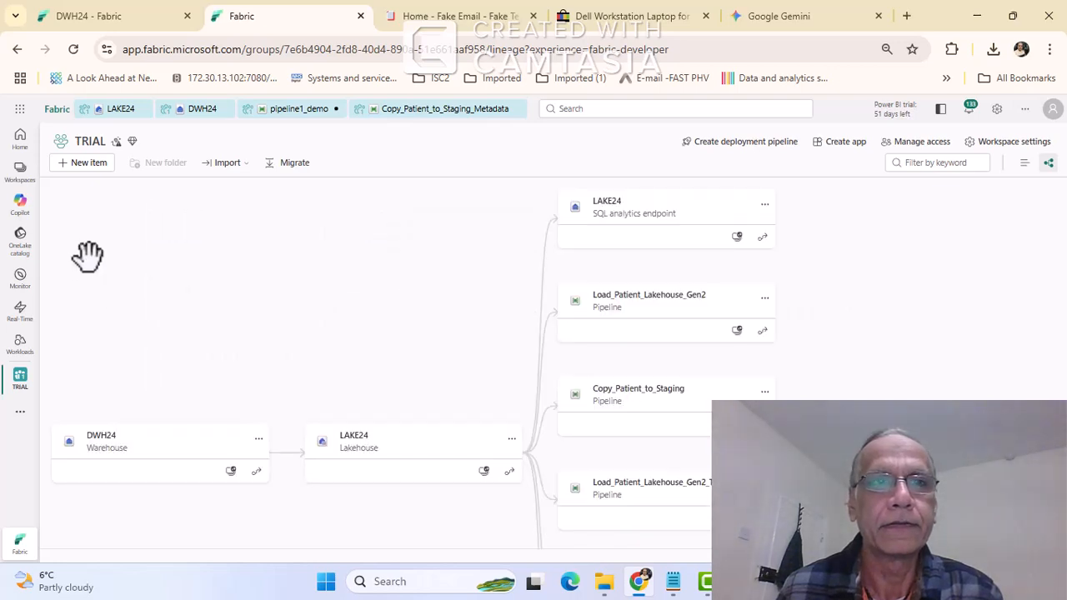
Step: Create a new pipeline named LoveIslandUk in the TRIAL workspace
left_click(90, 163)
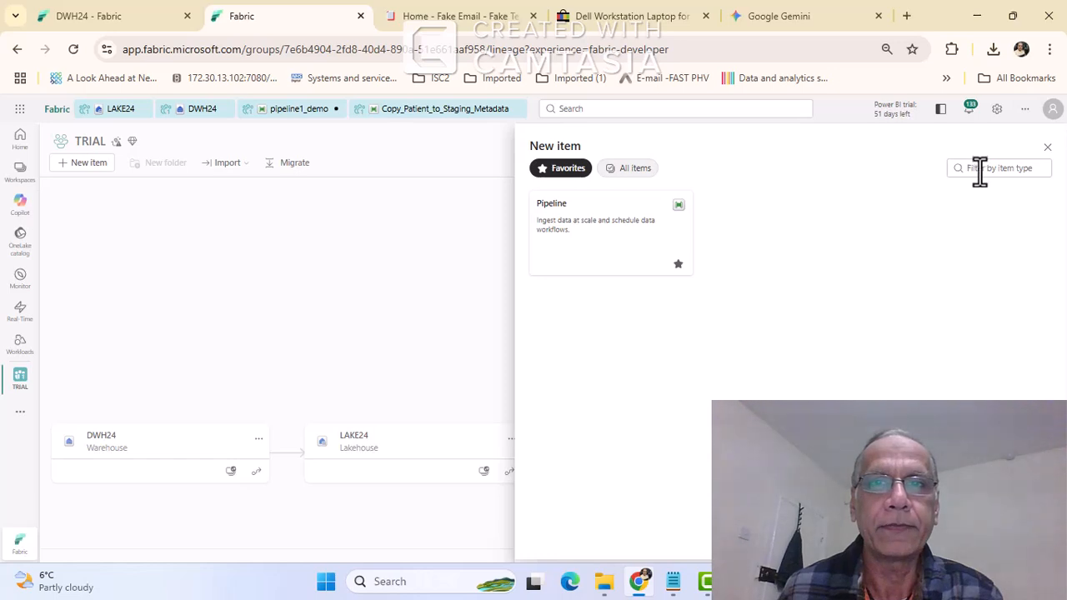
left_click(626, 264)
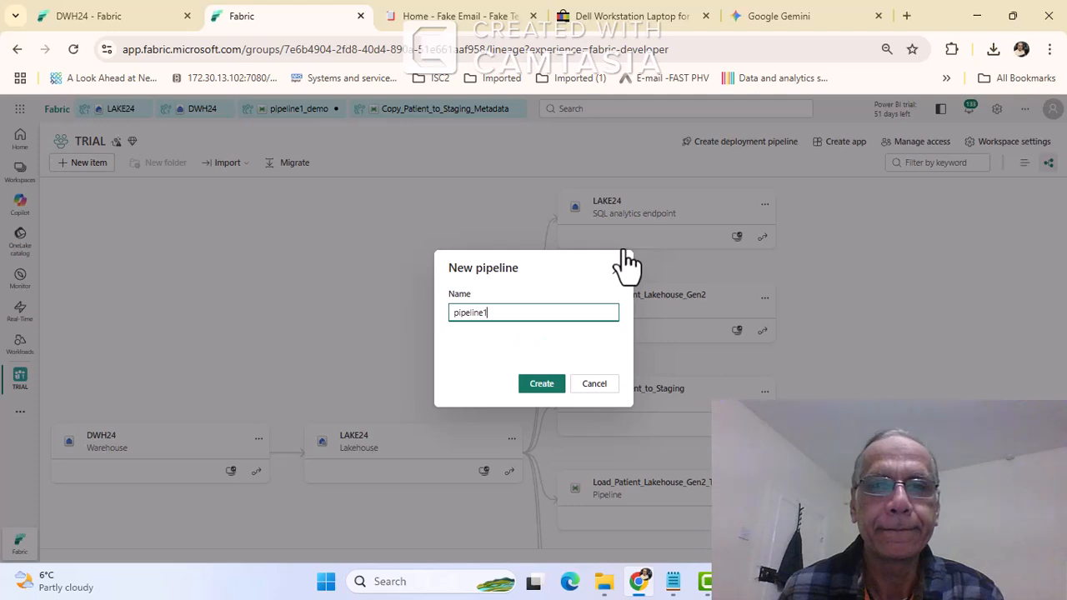
double_click(477, 314)
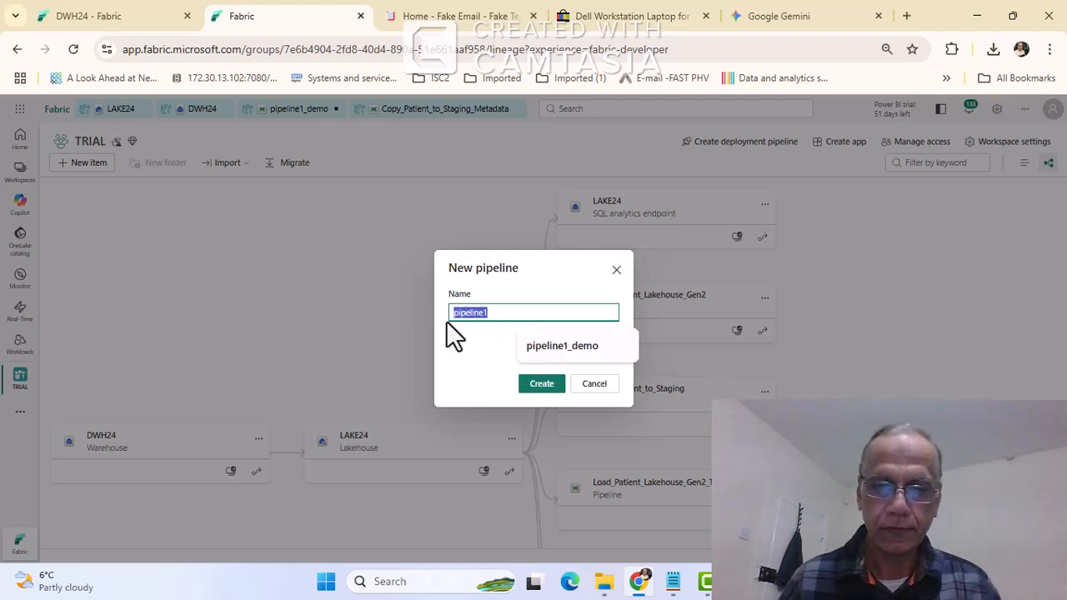
type("Love")
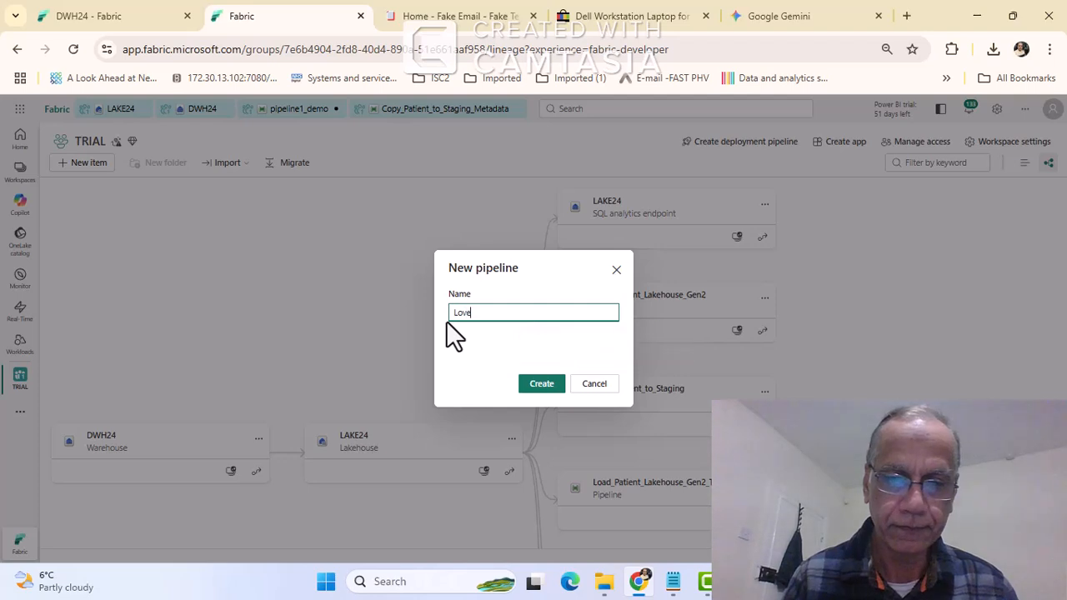
type("Island")
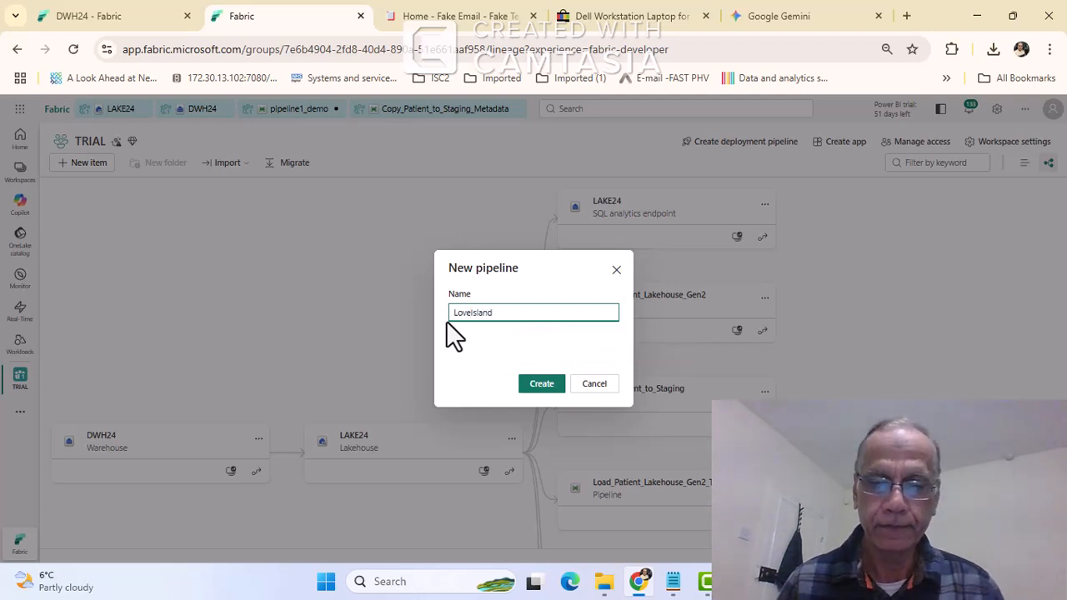
type("Uk")
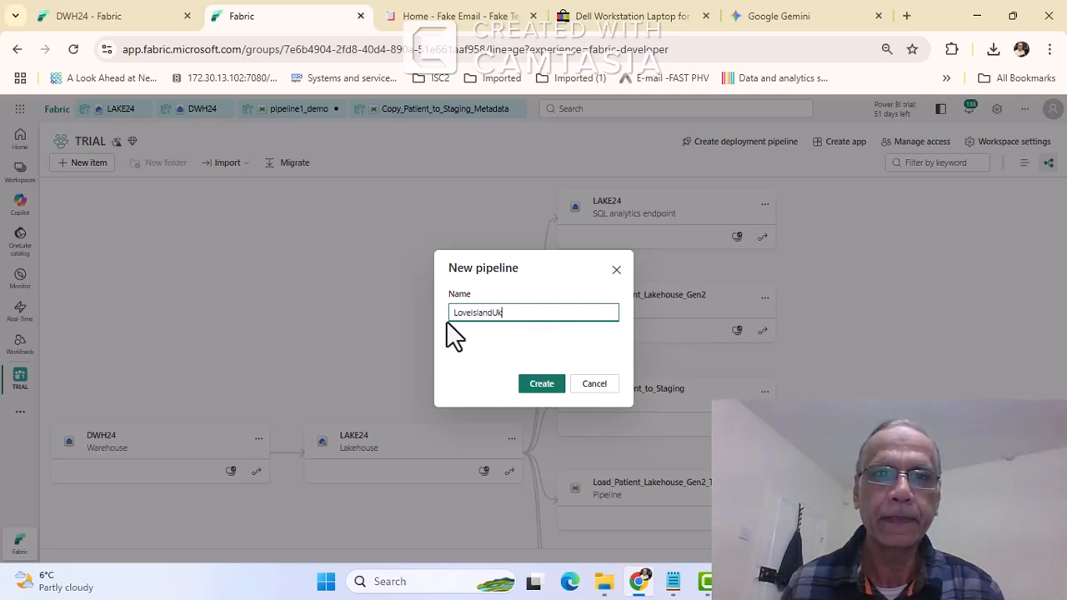
left_click(541, 385)
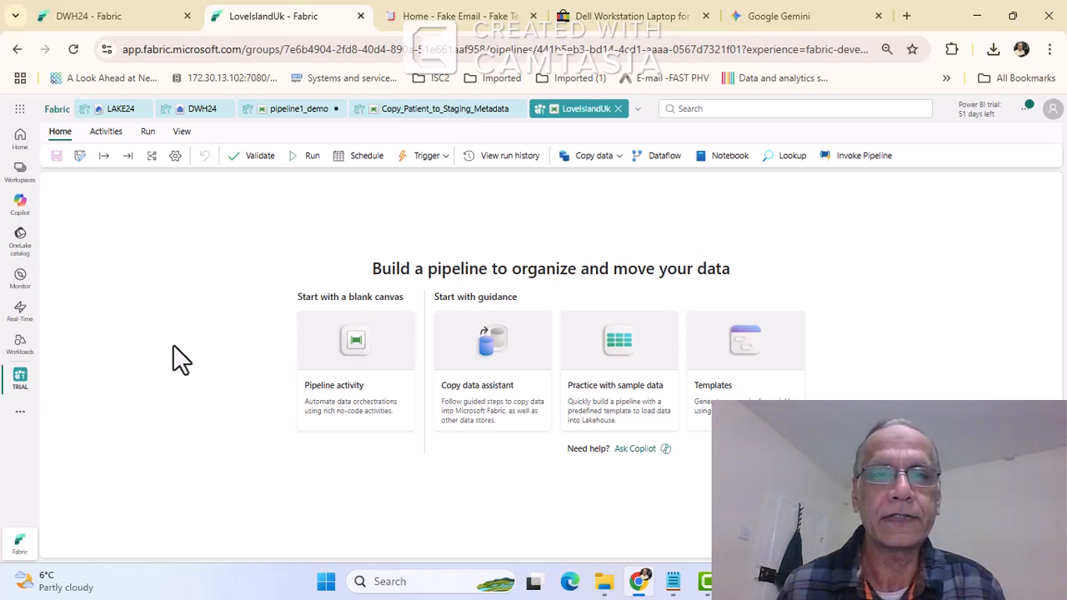
Step: Import the exported pipeline file Copy_Patient_to_Staging_Metadata (3).zip from the Automation folder into the LoveIslandUk pipeline
left_click(124, 160)
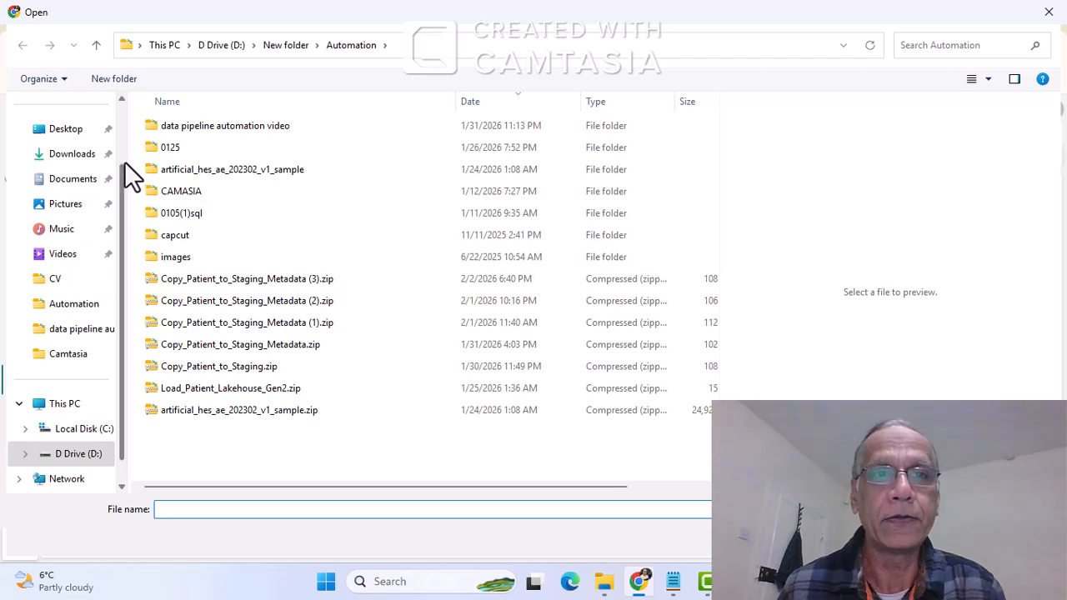
left_click(250, 286)
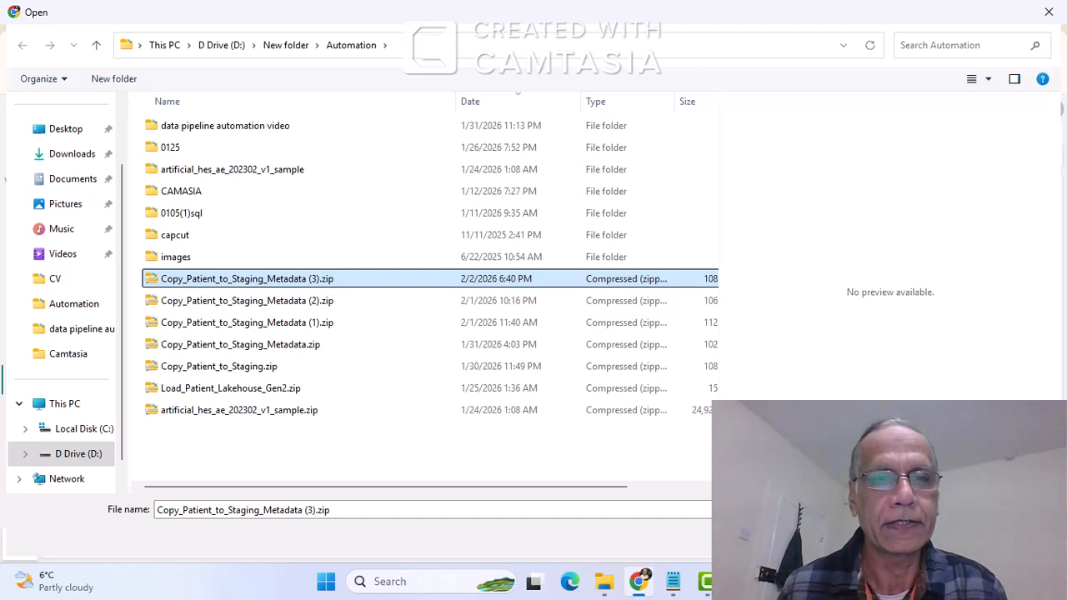
left_click(926, 535)
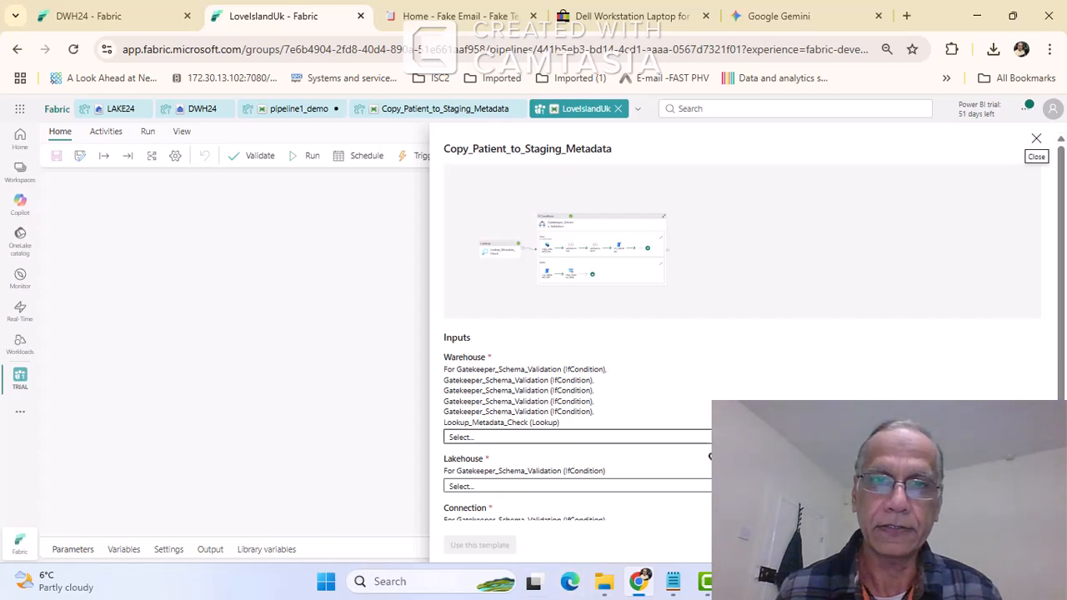
Step: Set the imported template's Warehouse input to DWH24 and its Lakehouse input to LAKE24
left_click(717, 440)
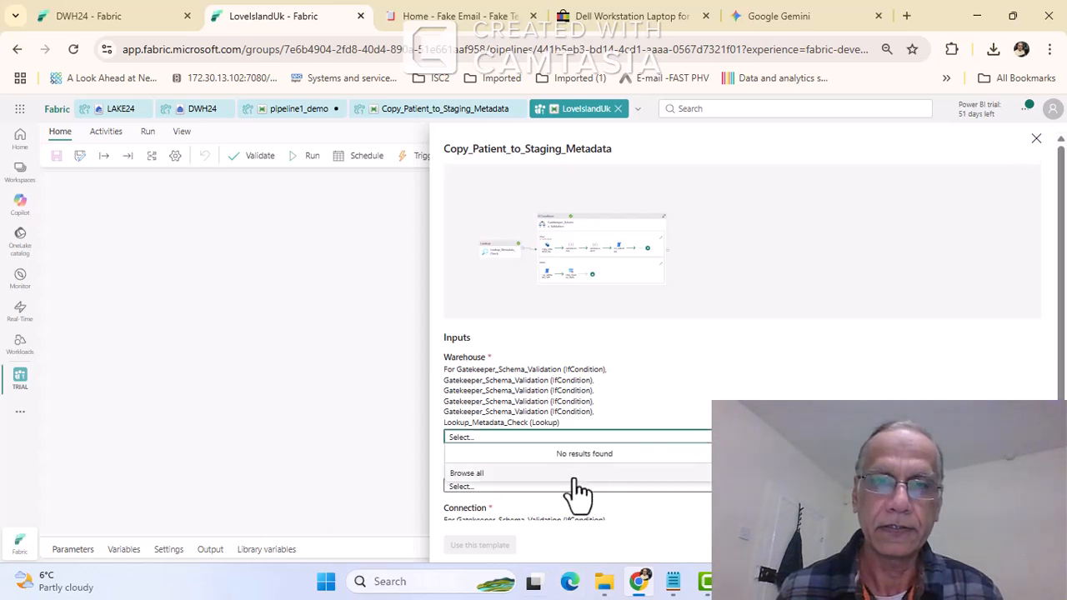
left_click(476, 475)
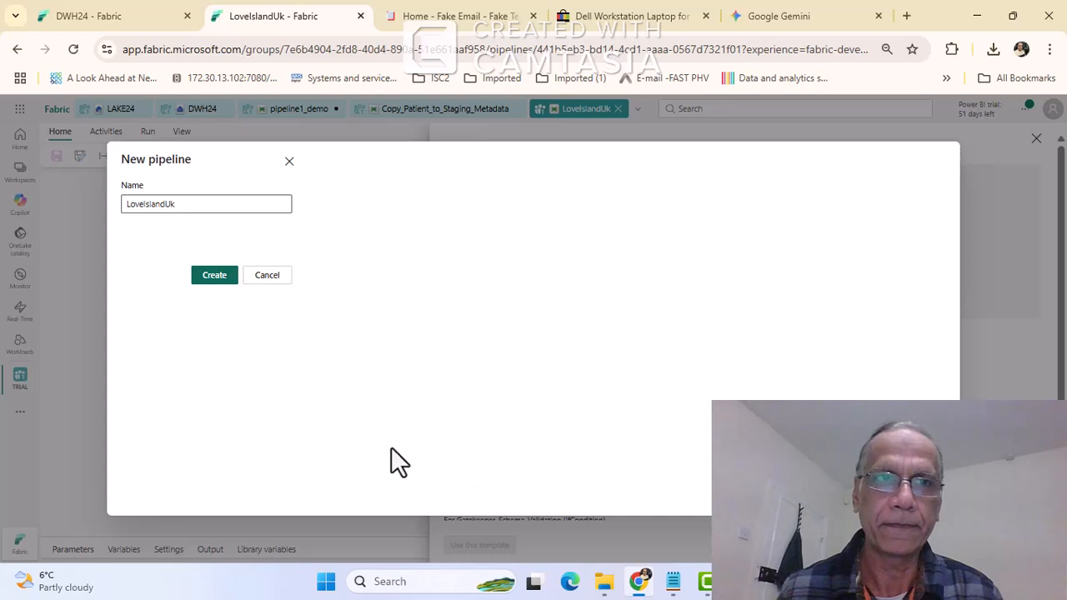
key("Return")
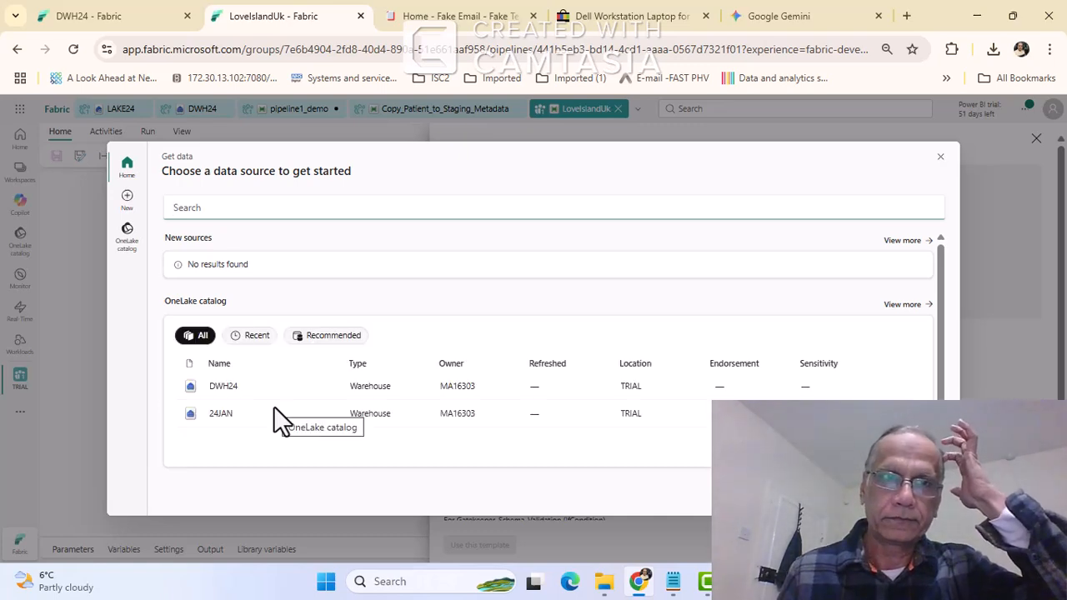
left_click(225, 390)
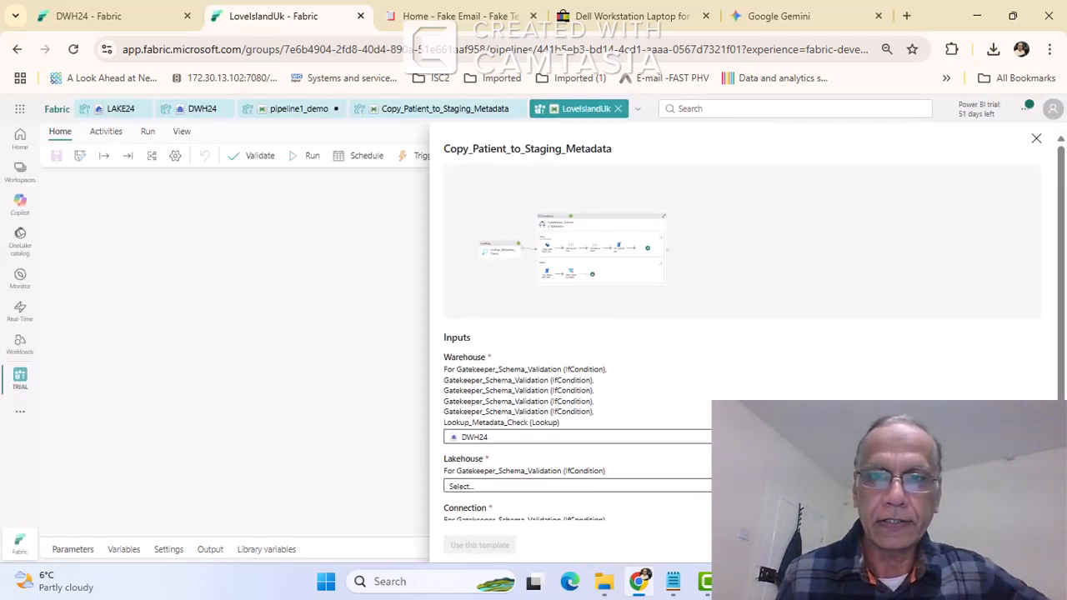
left_click(716, 489)
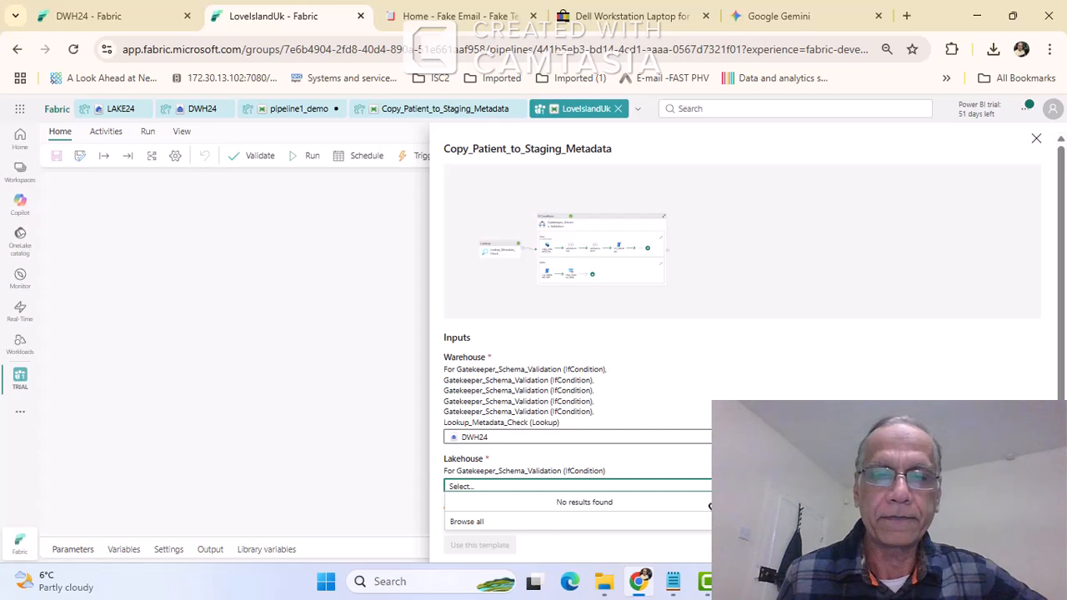
left_click(498, 523)
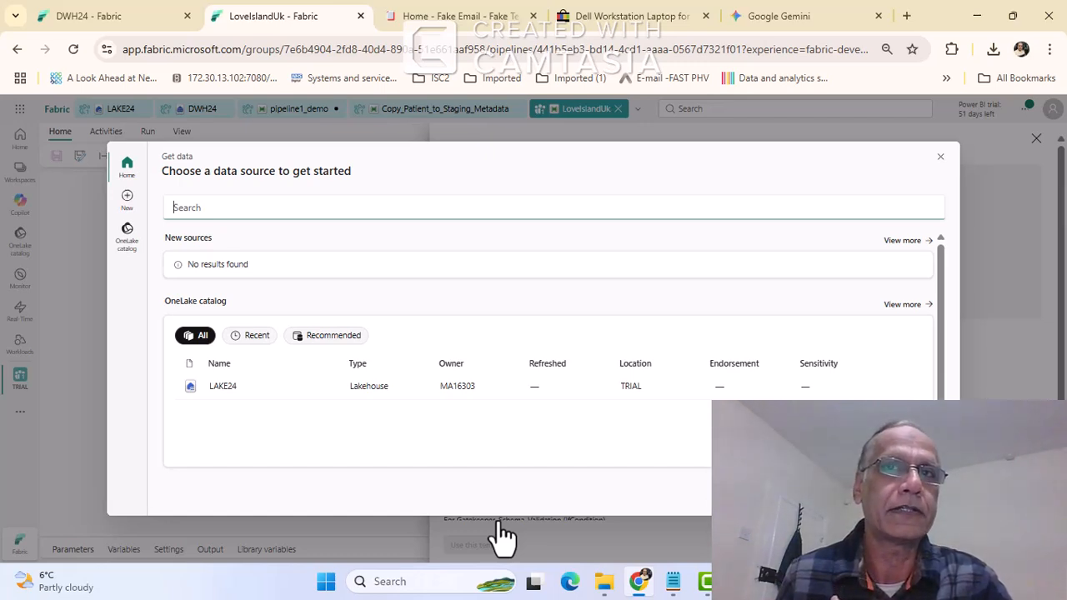
left_click(233, 387)
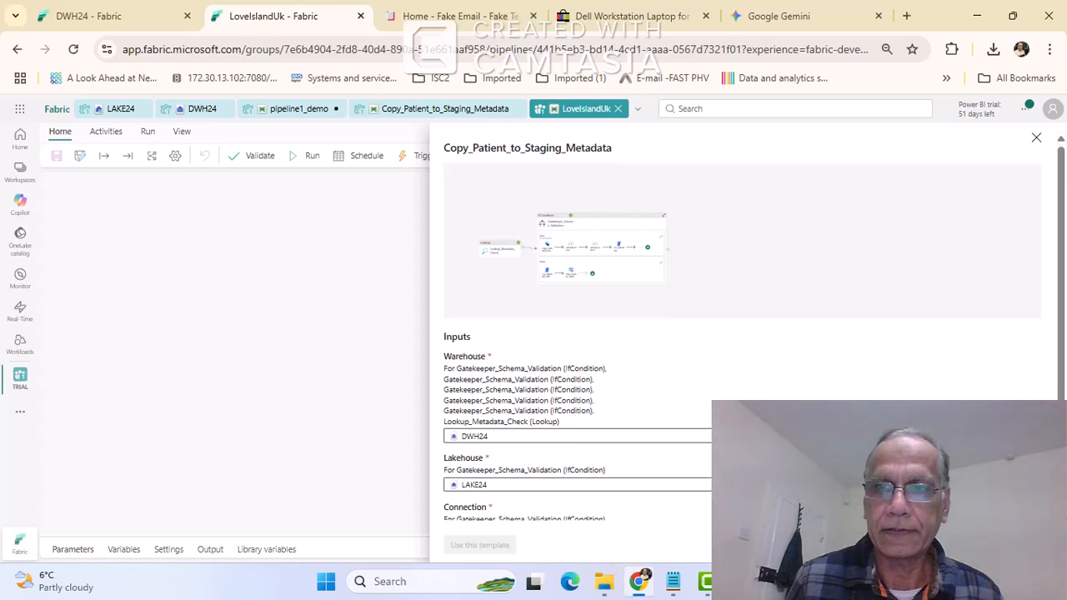
Step: Set the template's Connection input to the existing MicrosoftOutlook connection and apply the template to the pipeline
scroll(742, 350, "down", 1)
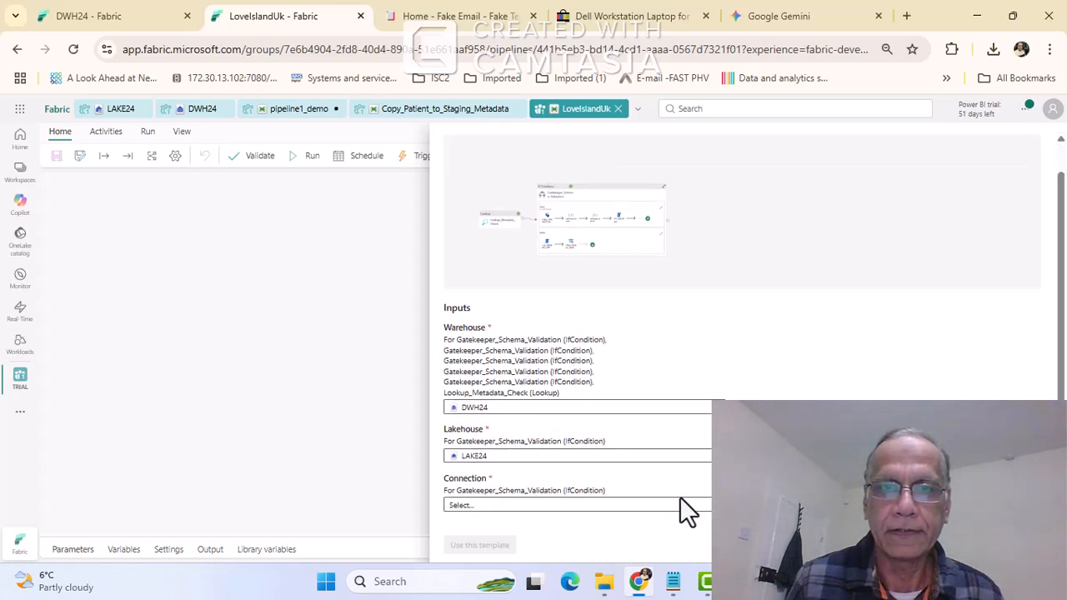
left_click(634, 505)
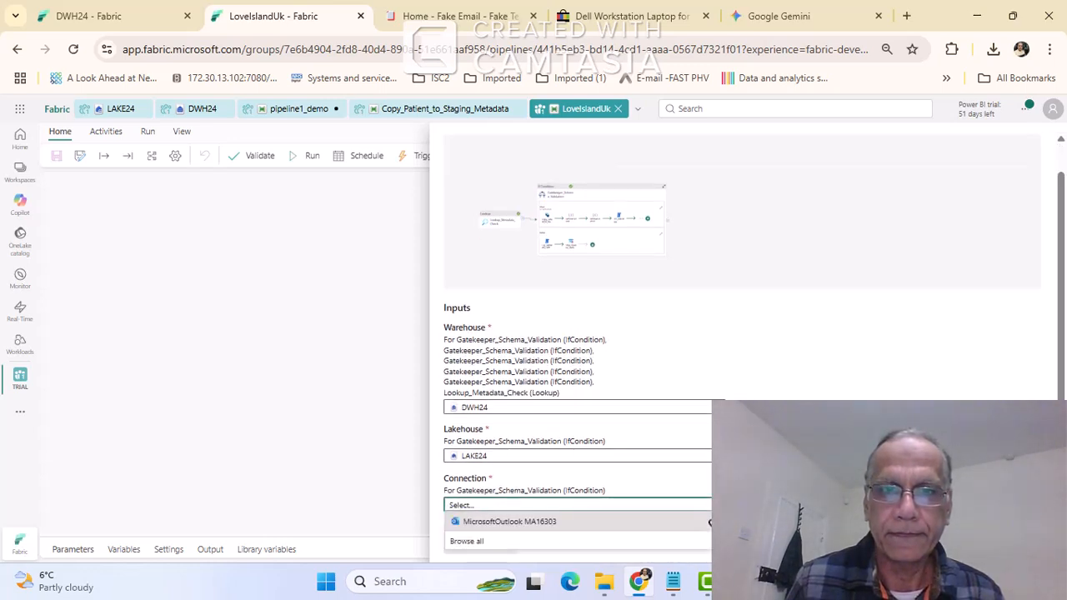
left_click(506, 521)
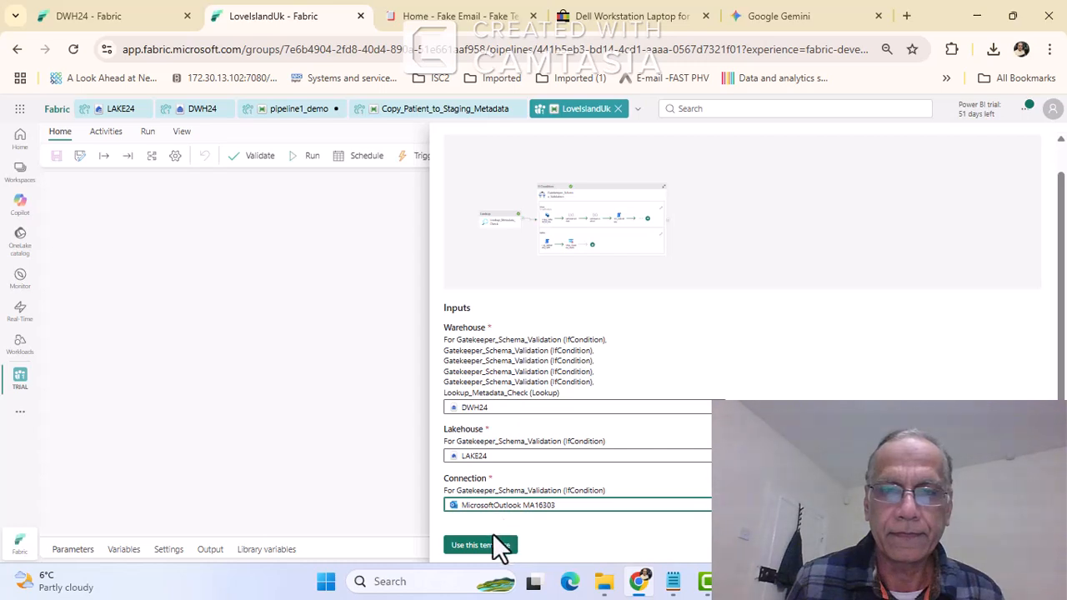
left_click(491, 550)
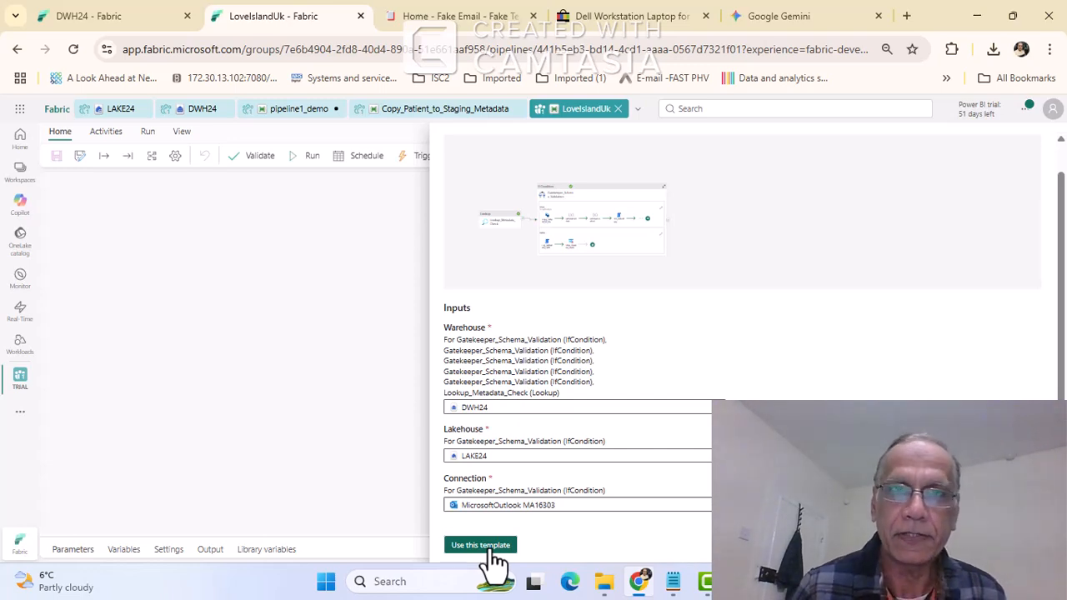
left_click(490, 550)
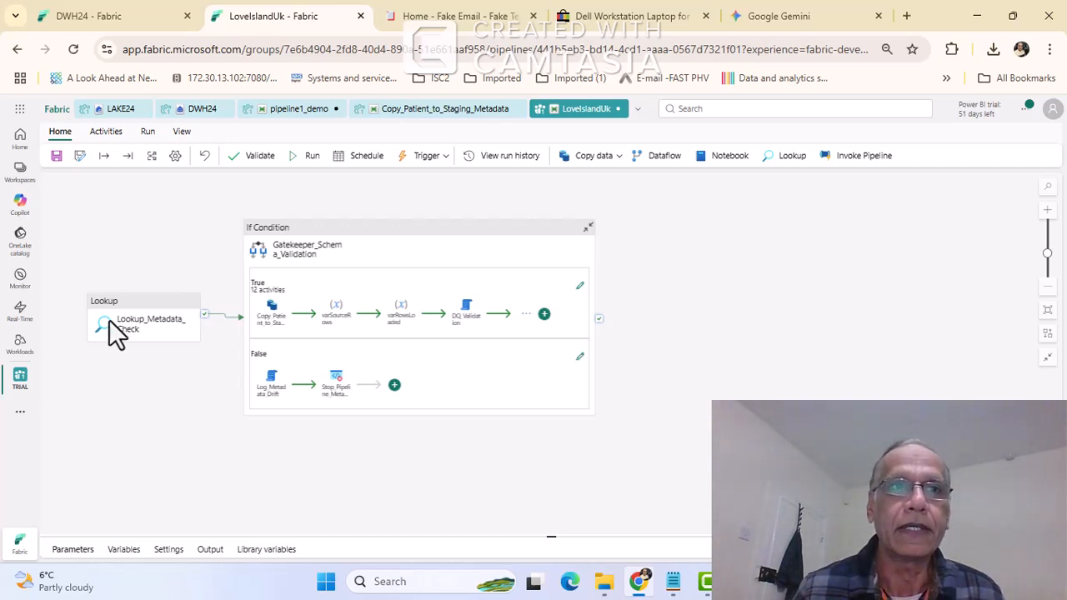
Step: Save the LoveIslandUk pipeline and close it
left_click(53, 162)
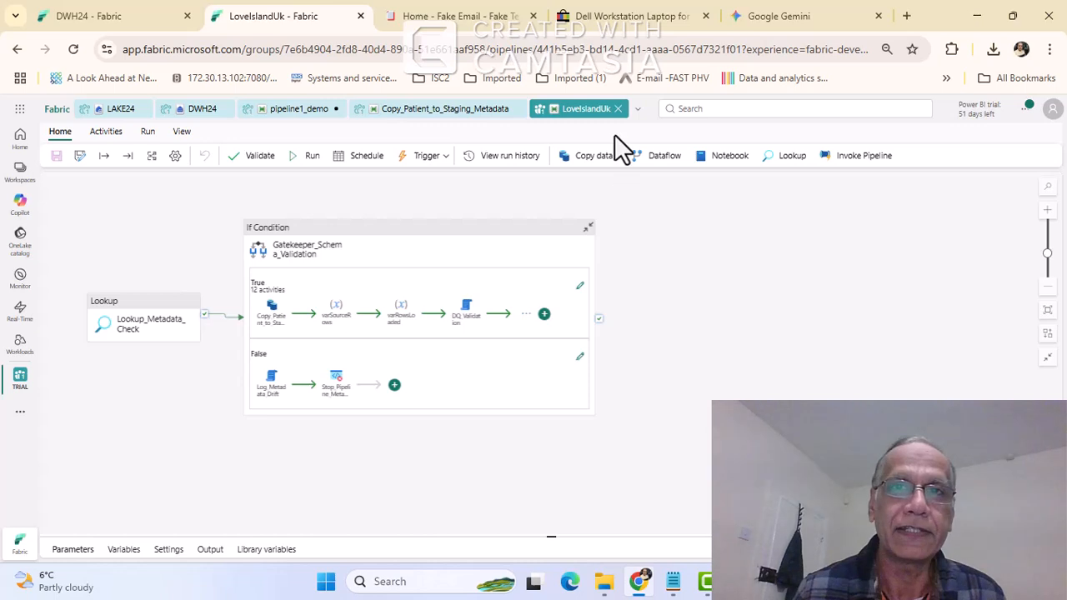
left_click(618, 109)
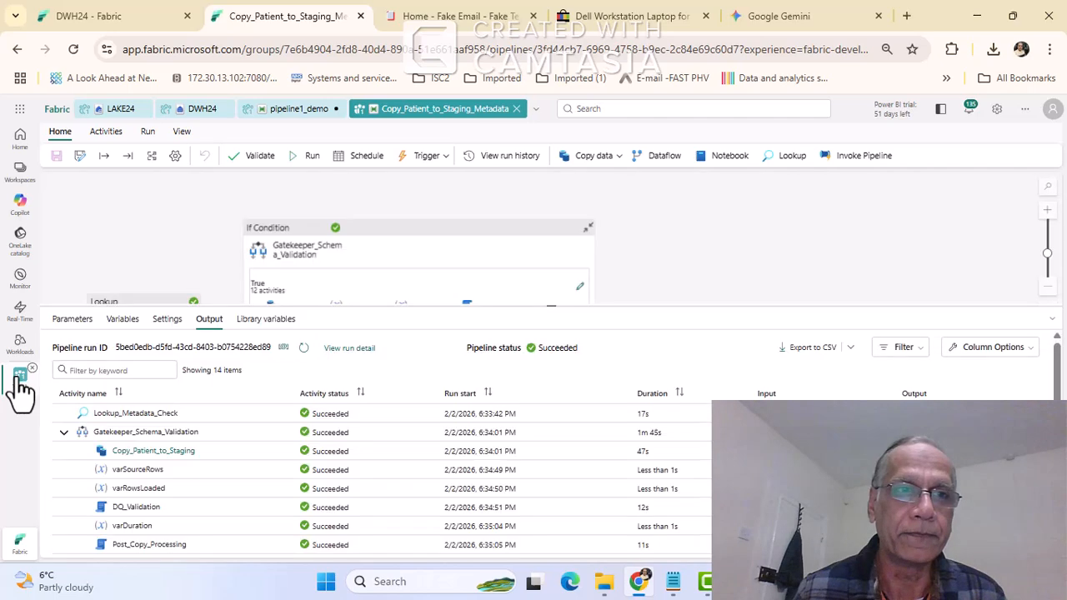
Step: Open the pipeline1_demo pipeline from the TRIAL workspace and close it, discarding its unsaved changes
left_click(20, 382)
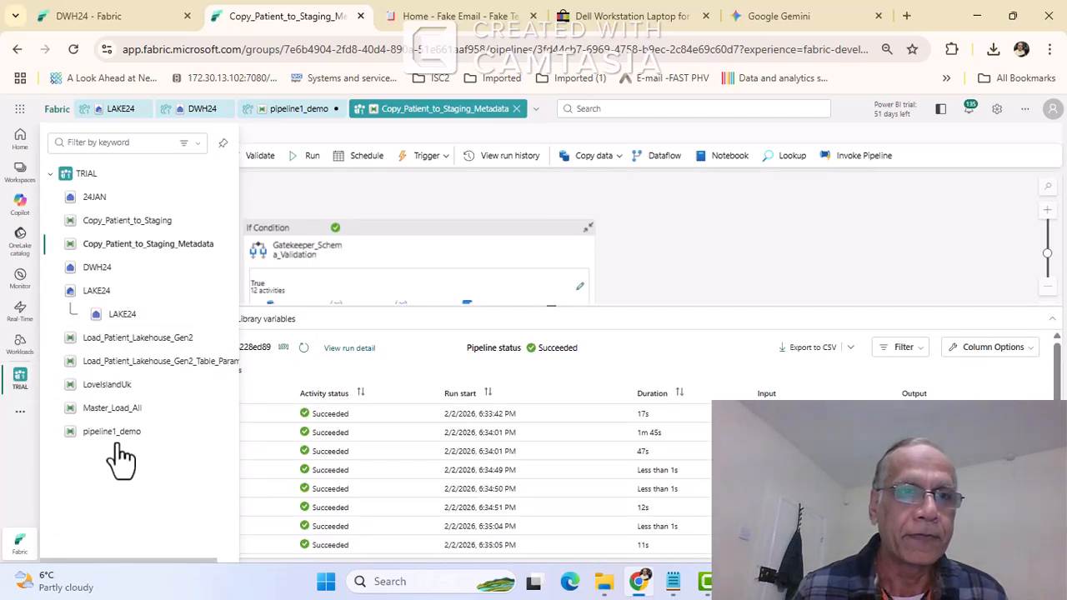
left_click(224, 434)
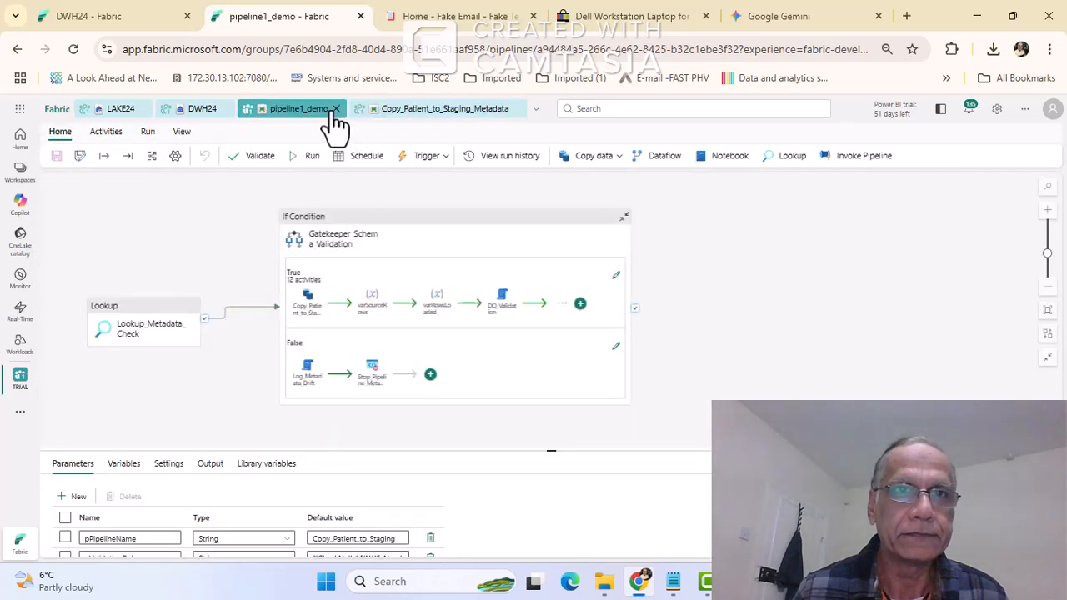
left_click(335, 110)
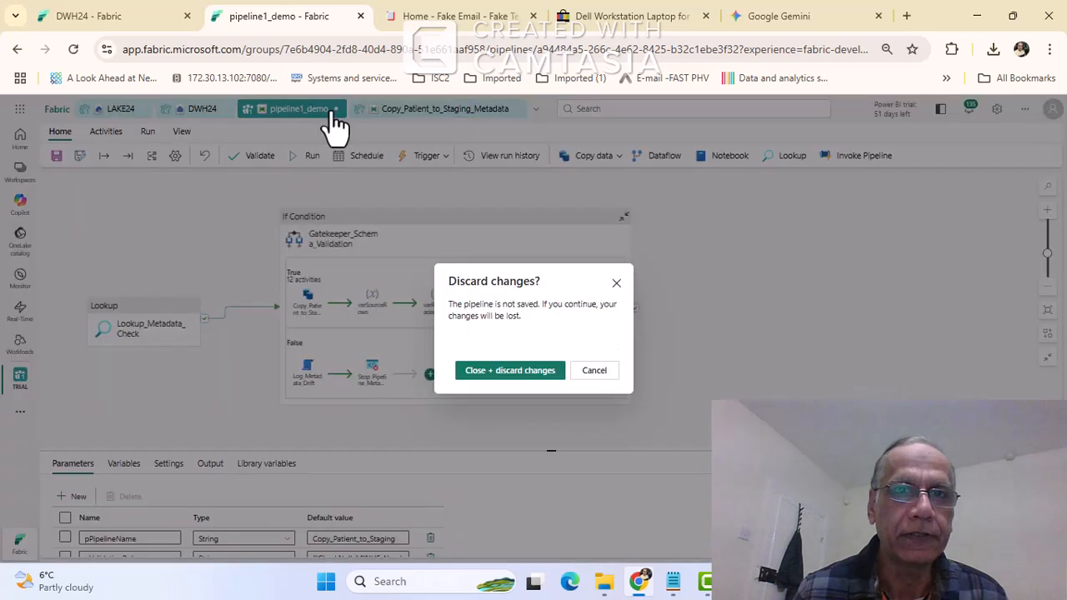
left_click(500, 375)
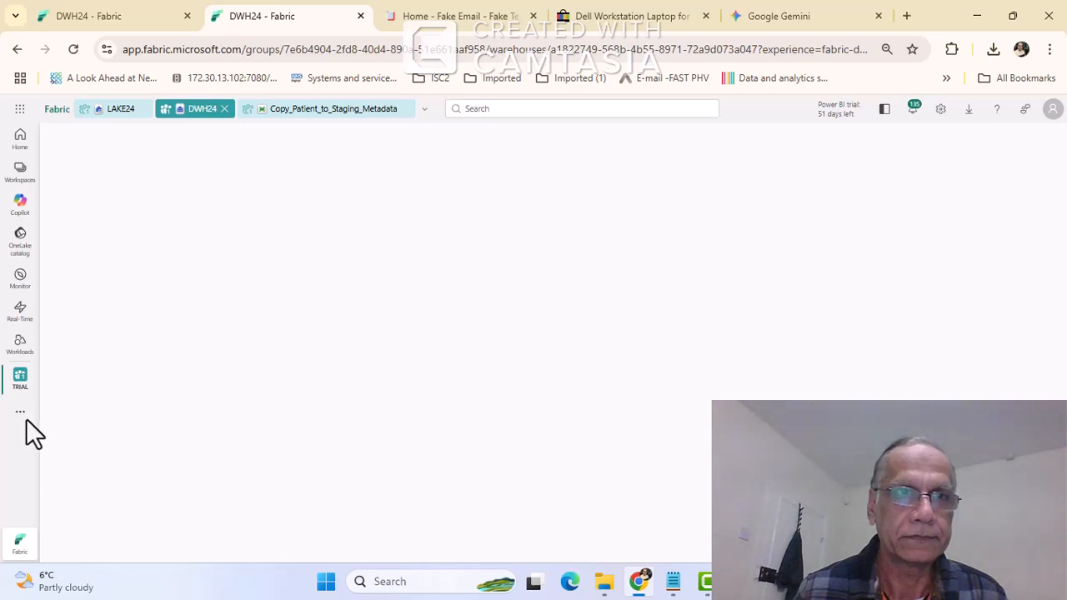
Step: Reopen the LoveIslandUk pipeline from the TRIAL workspace items
left_click(20, 377)
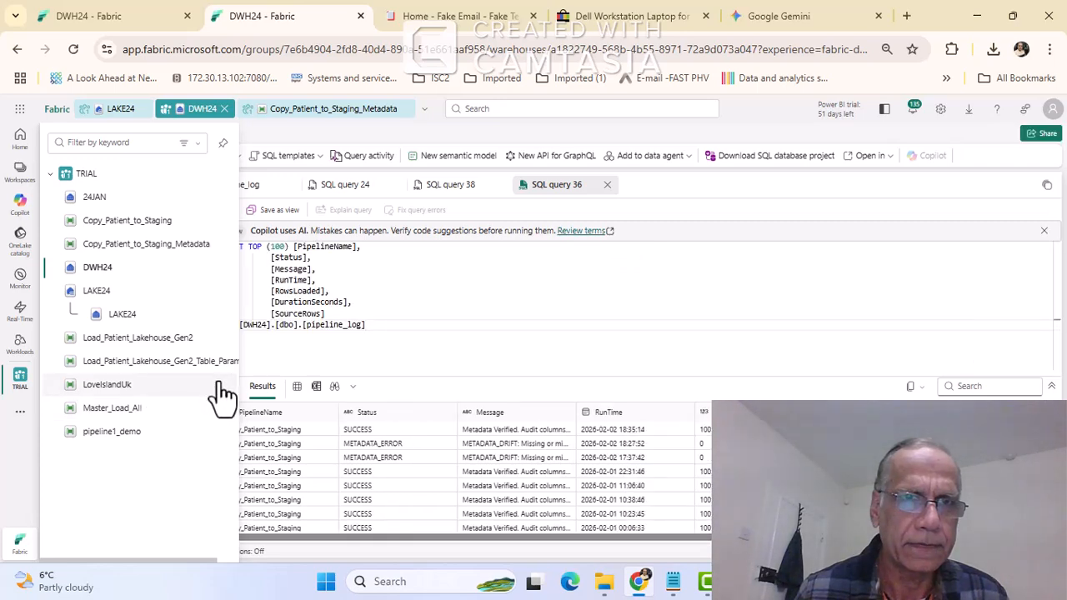
right_click(220, 382)
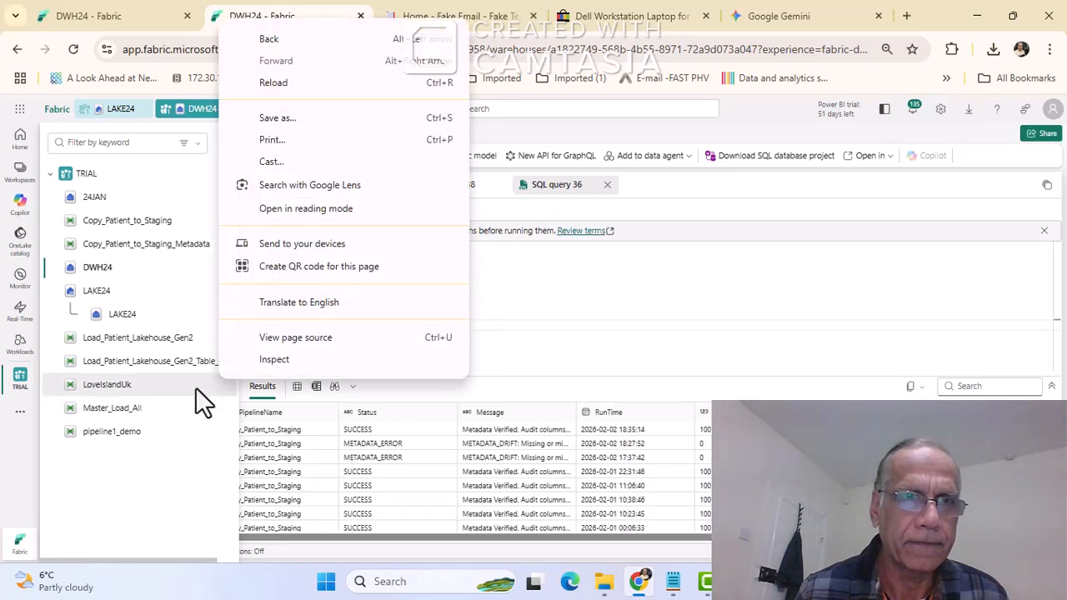
left_click(195, 387)
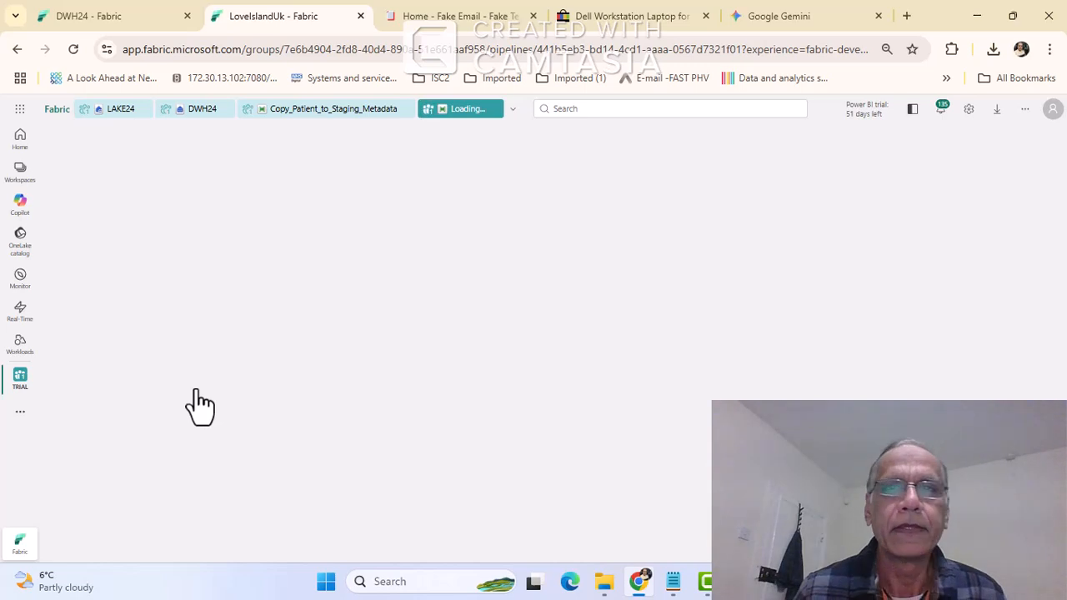